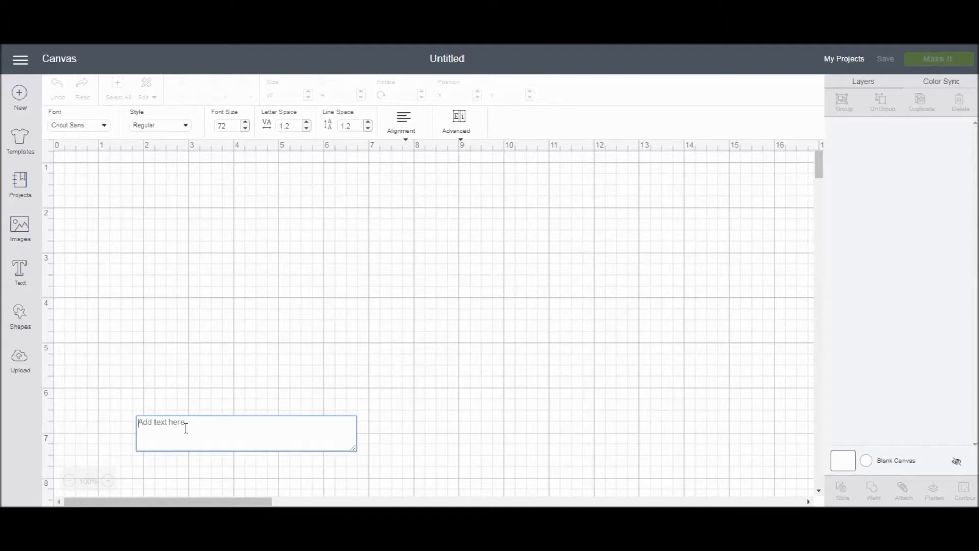
# Type the two-line text 'Have a' / 'nice day!' and drag it up toward the upper left
pyautogui.write('H')
pyautogui.press('BackSpace')
pyautogui.write('Hand')
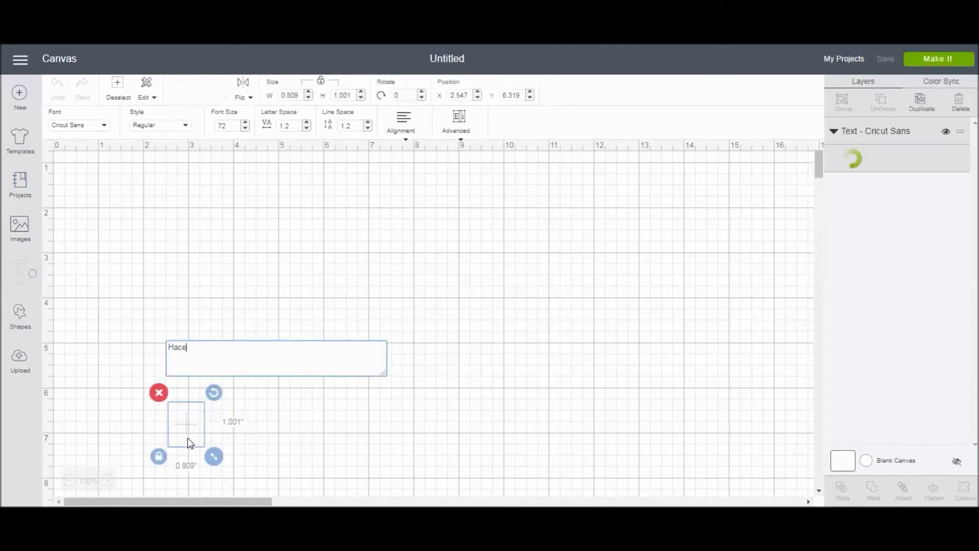
pyautogui.press('BackSpace')
pyautogui.press('BackSpace')
pyautogui.write('ve a')
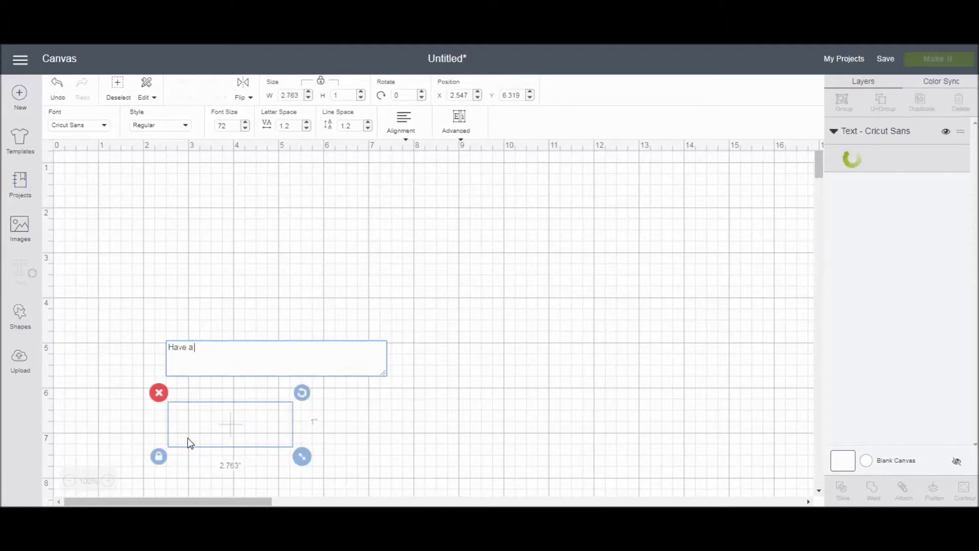
pyautogui.press('Return')
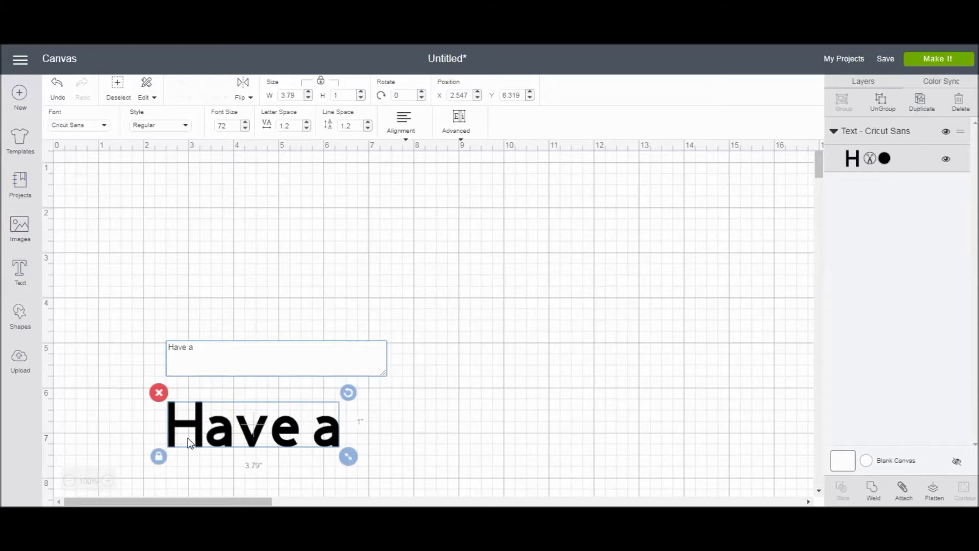
pyautogui.write('nice day!')
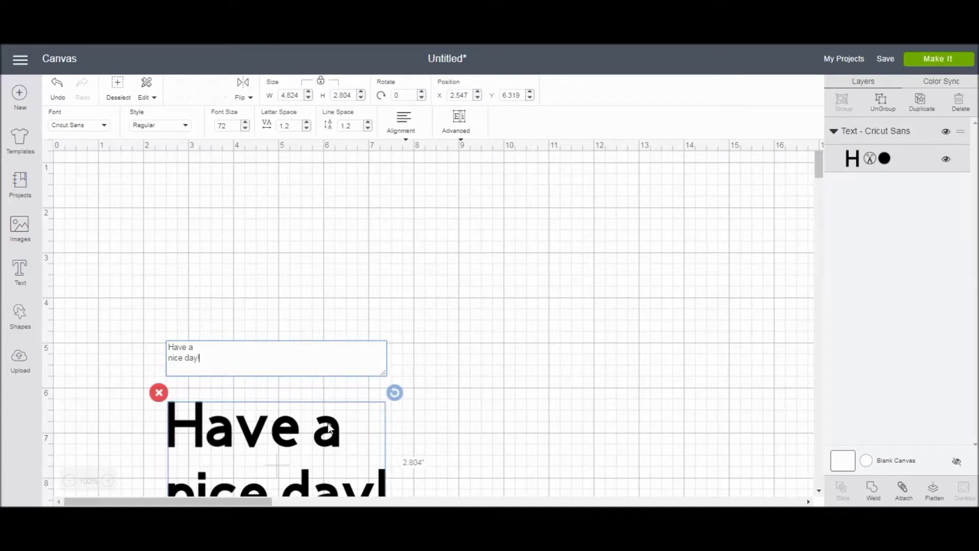
pyautogui.moveTo(299, 435); pyautogui.dragTo(266, 264)
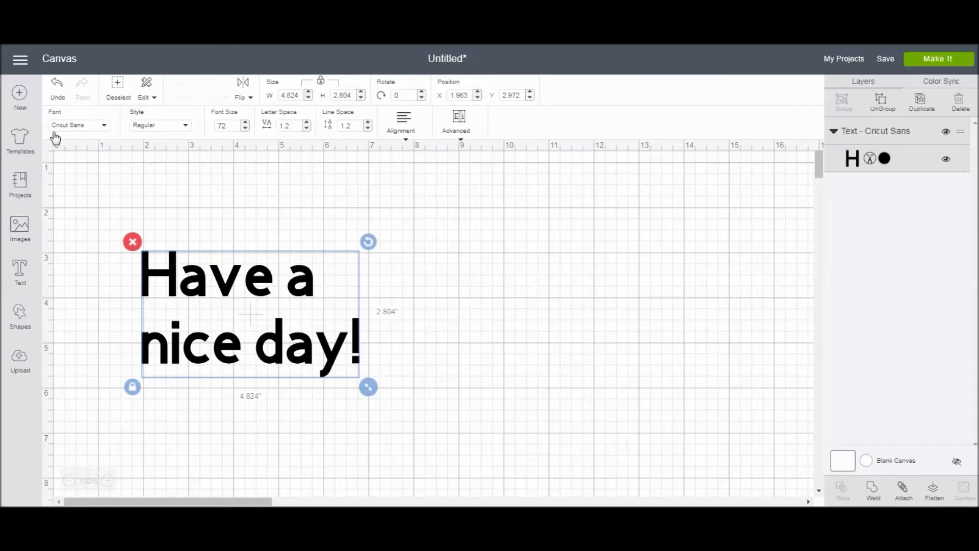
# Open the Font dropdown in the text toolbar to show the Fonts list
pyautogui.click(103, 125)
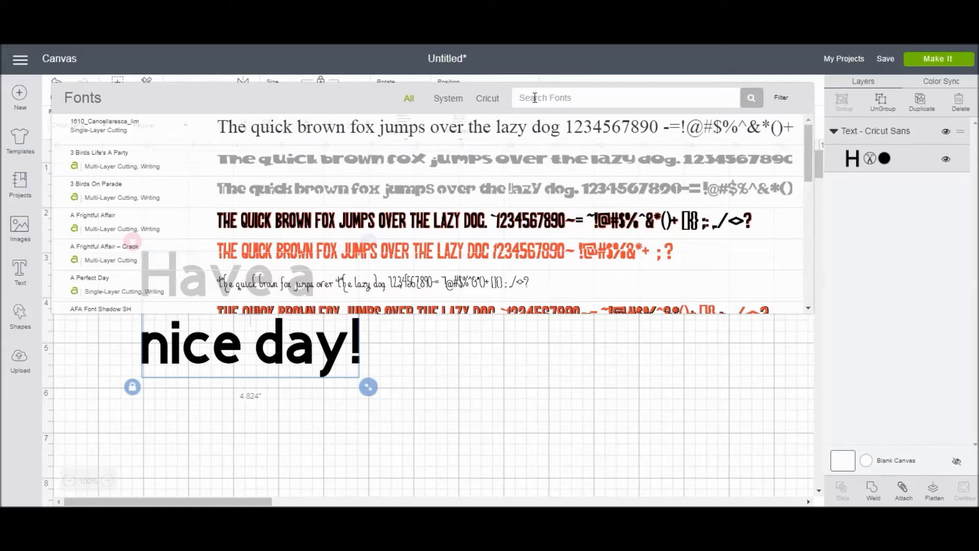
pyautogui.click(786, 99)
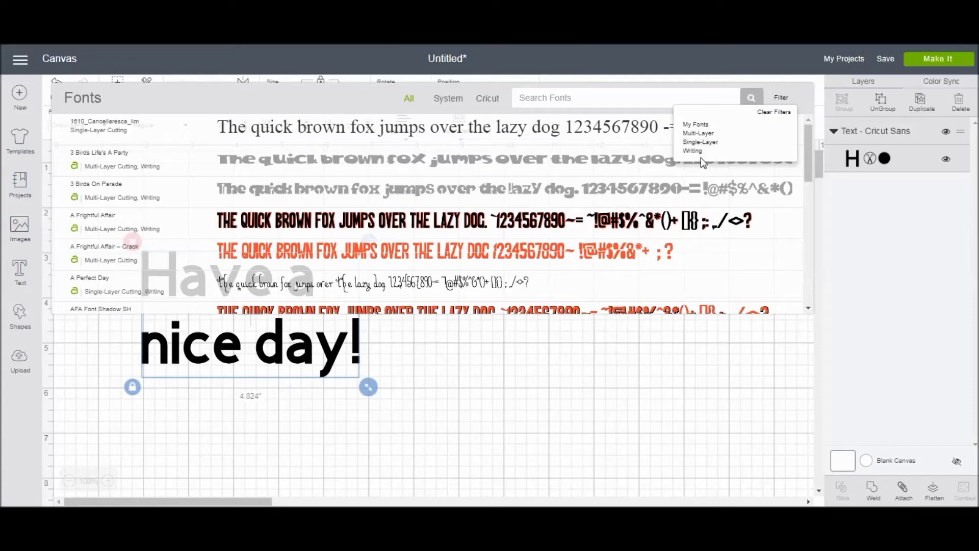
pyautogui.click(370, 95)
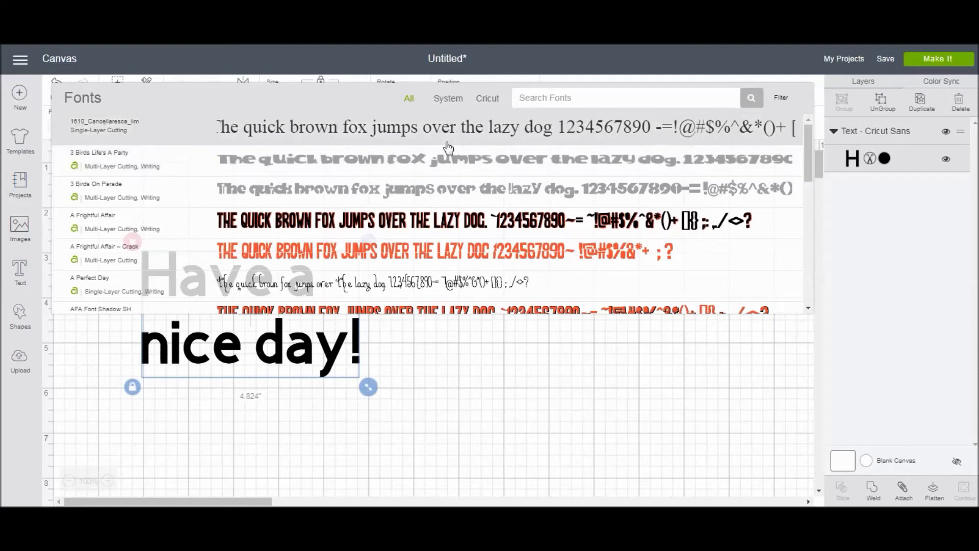
pyautogui.moveTo(806, 139); pyautogui.dragTo(807, 156)
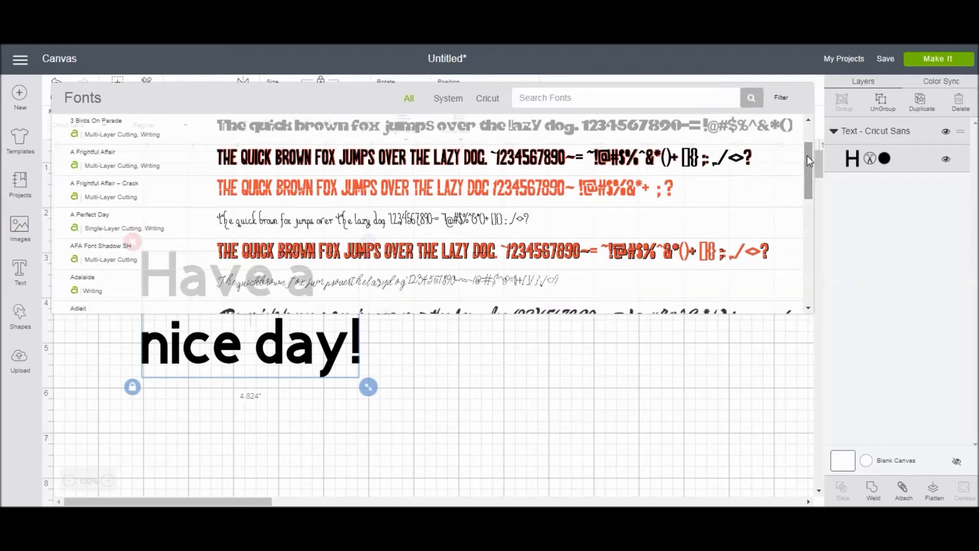
pyautogui.moveTo(807, 155); pyautogui.dragTo(810, 206)
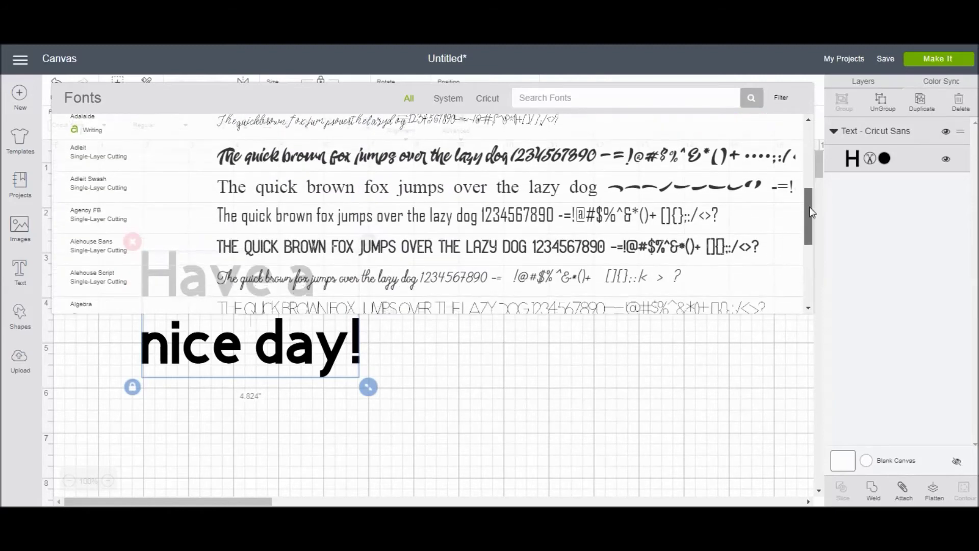
pyautogui.scroll(-1, 119, 226)
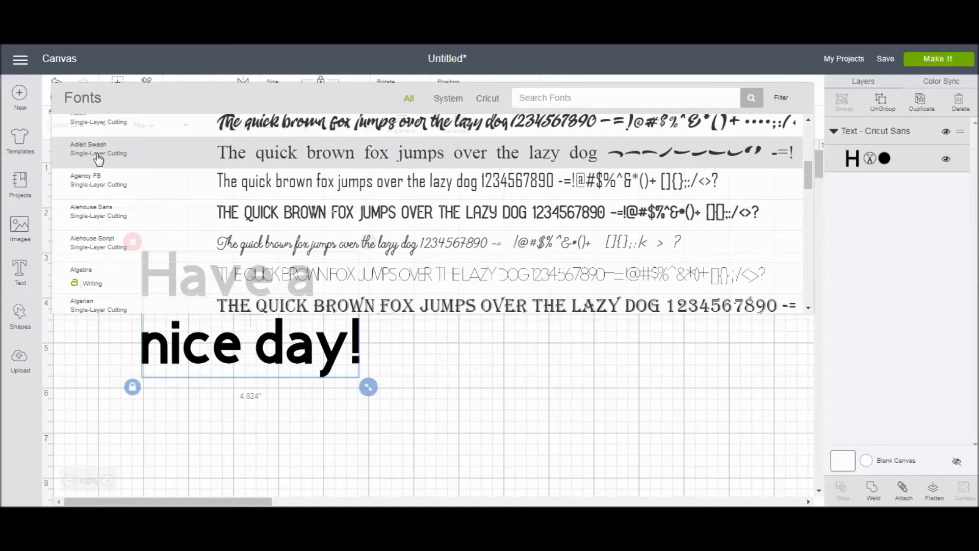
pyautogui.moveTo(810, 185); pyautogui.dragTo(809, 195)
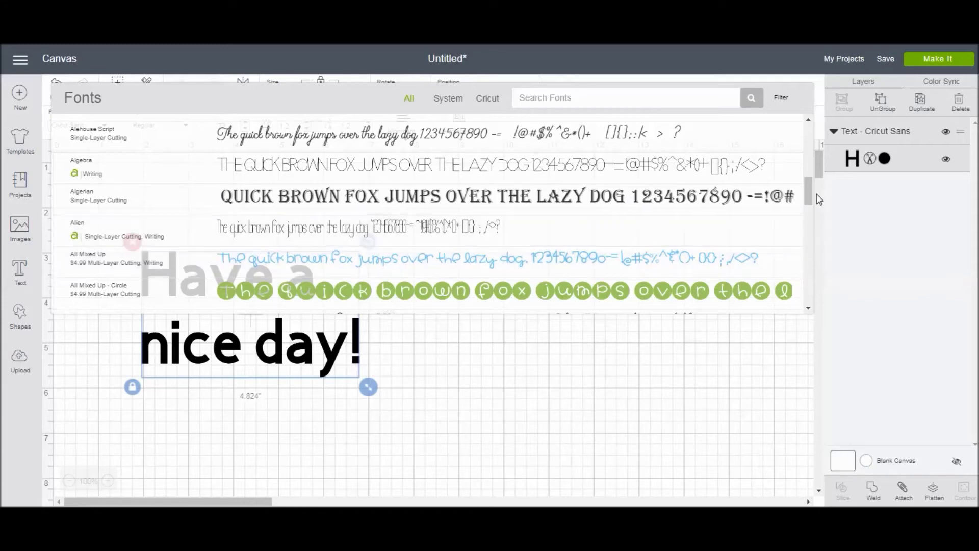
pyautogui.moveTo(809, 192); pyautogui.dragTo(809, 197)
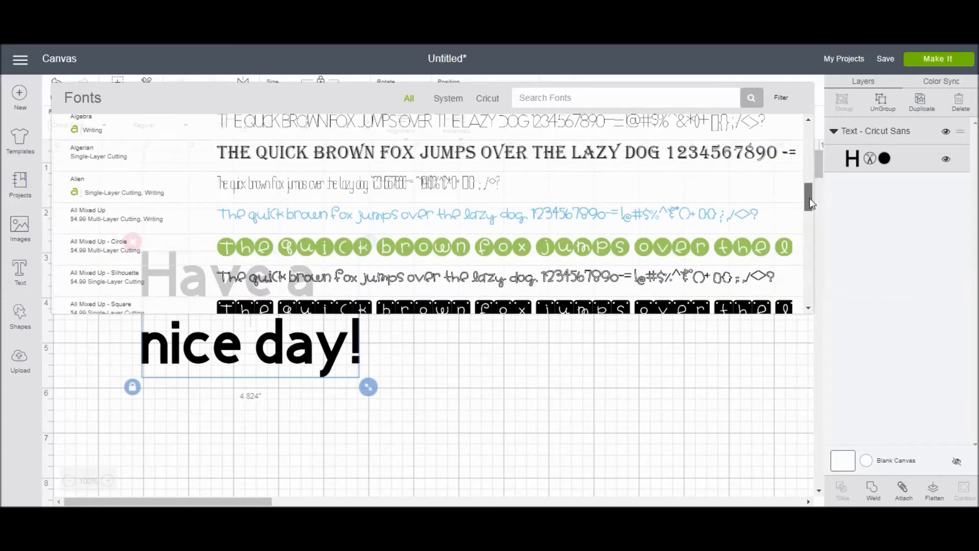
pyautogui.moveTo(809, 198); pyautogui.dragTo(806, 136)
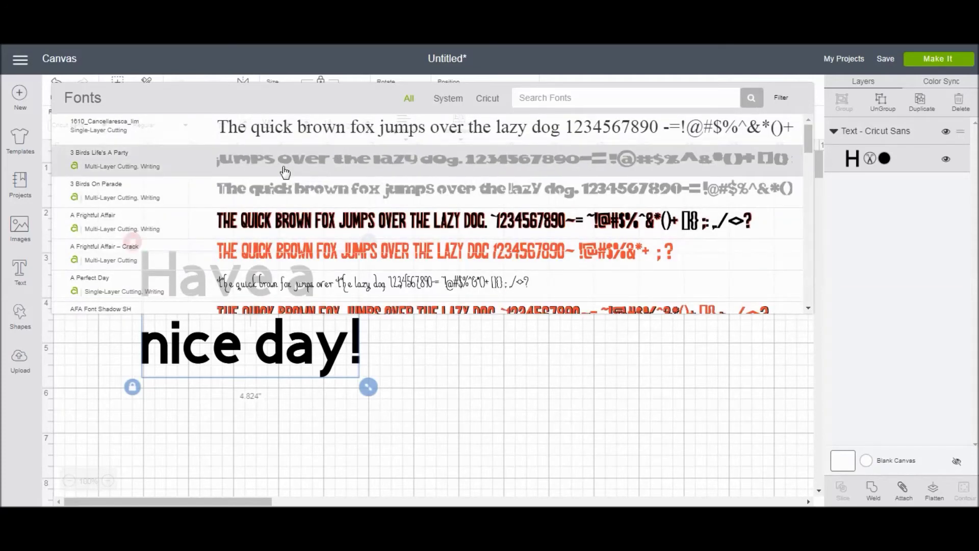
# Apply the A Perfect Day font to the text and open the Style list
pyautogui.click(260, 281)
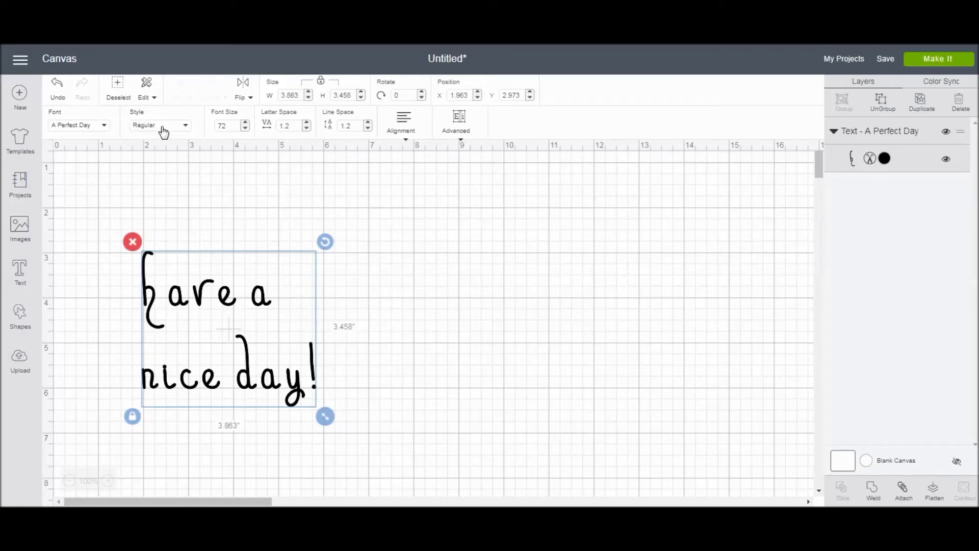
pyautogui.click(187, 127)
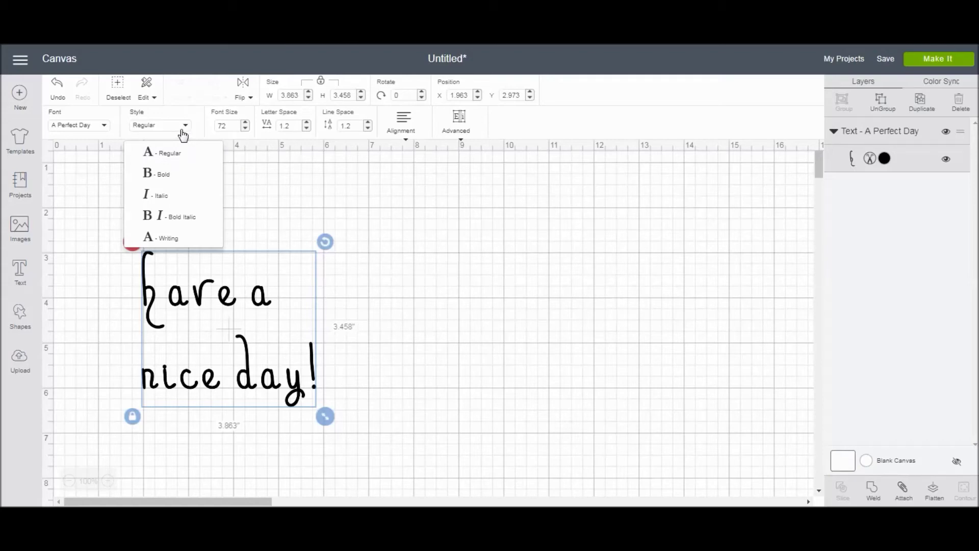
# Set the font size to 92, move the text top-left, and scale it up to 104.68
pyautogui.click(235, 128)
pyautogui.moveTo(235, 128); pyautogui.dragTo(209, 124)
pyautogui.write('92')
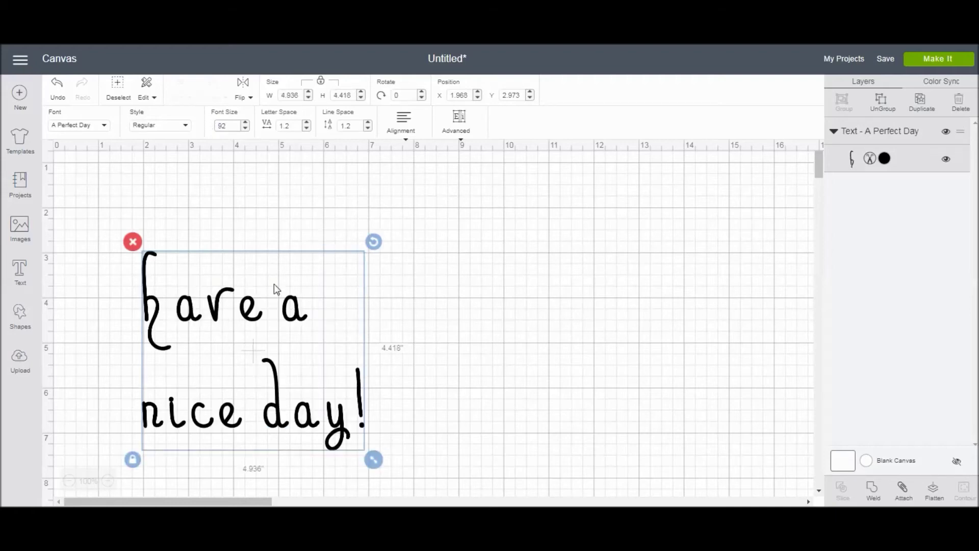
pyautogui.moveTo(274, 288); pyautogui.dragTo(233, 180)
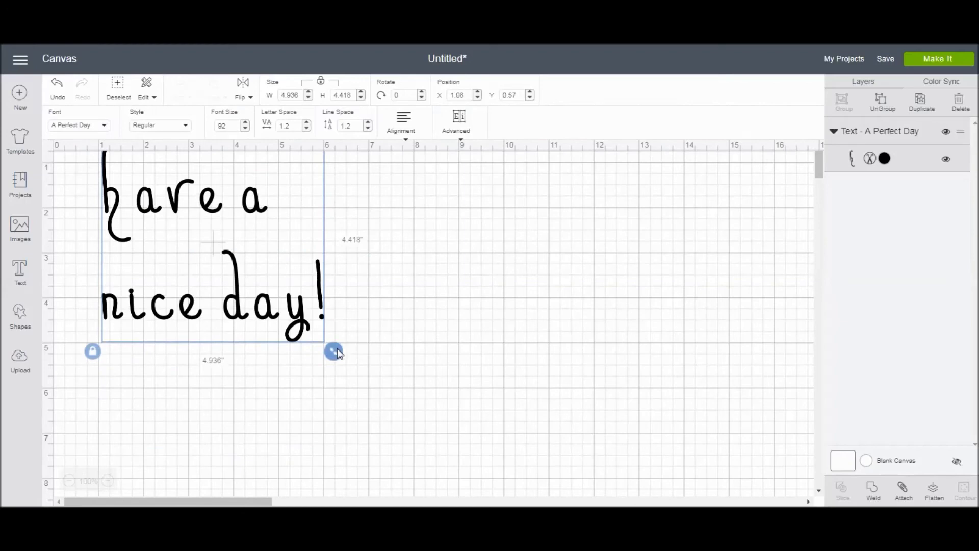
pyautogui.moveTo(337, 350); pyautogui.dragTo(367, 375)
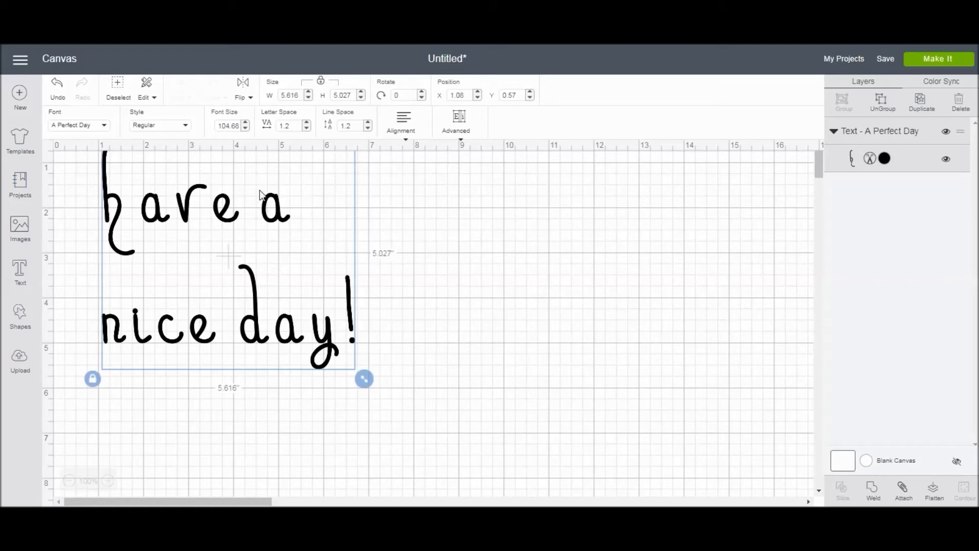
# Step the letter spacing down from 1.2 to 0.6
pyautogui.click(306, 129)
pyautogui.click(306, 129)
pyautogui.click(306, 129)
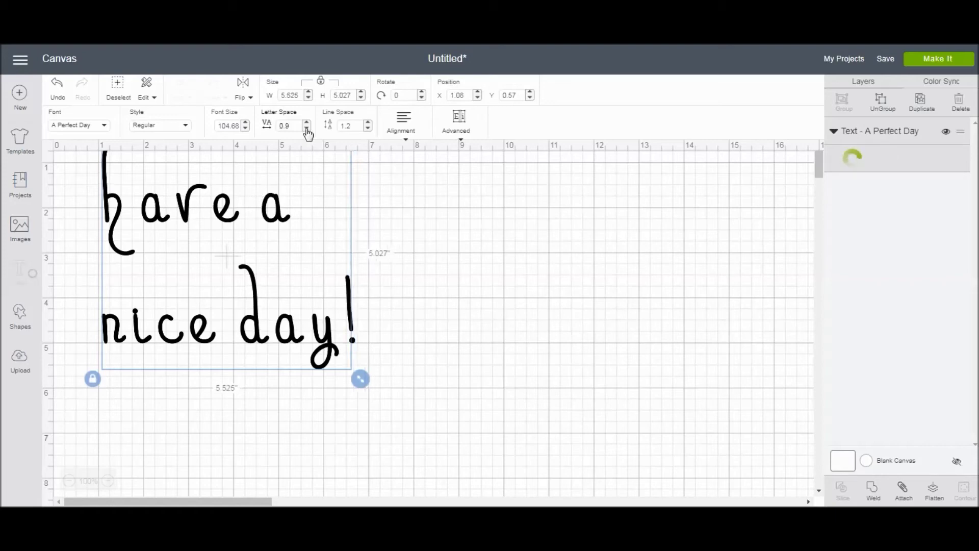
pyautogui.click(307, 129)
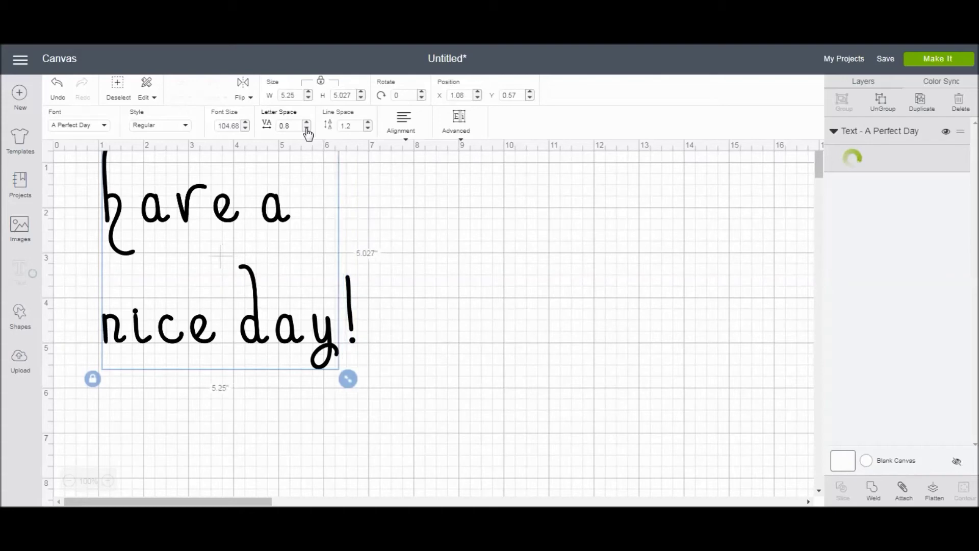
pyautogui.click(307, 130)
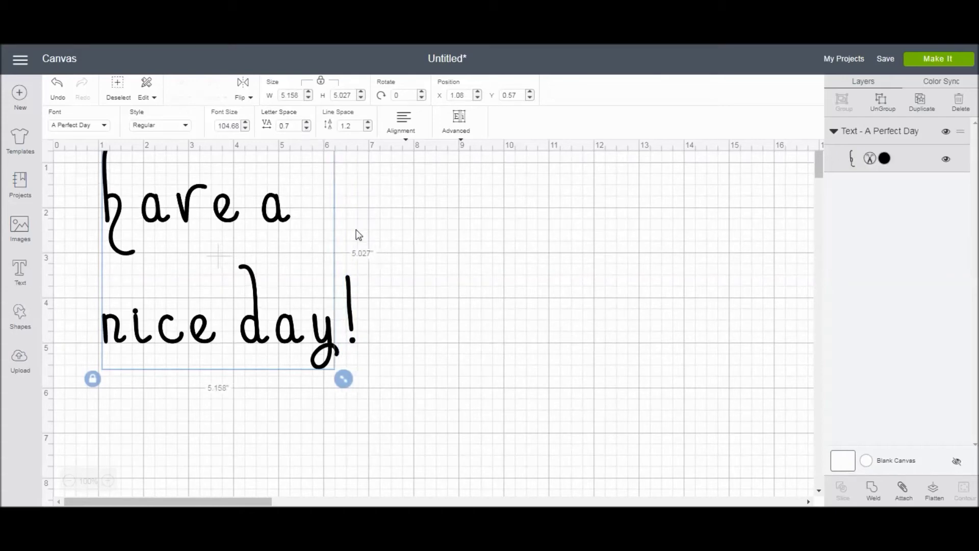
pyautogui.press('Down')
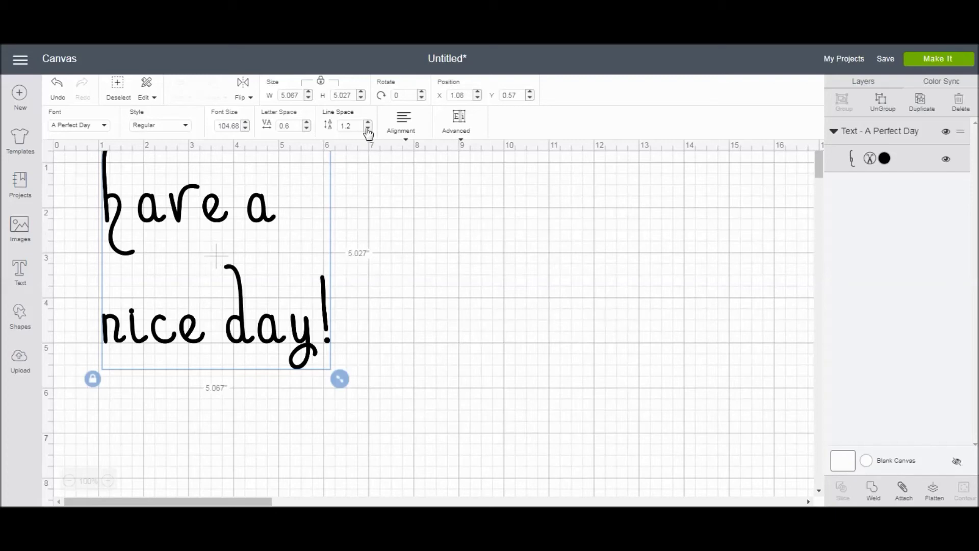
# Step the line spacing down to 0.5 so the two text lines sit closer together
pyautogui.click(368, 129)
pyautogui.click(368, 129)
pyautogui.click(368, 129)
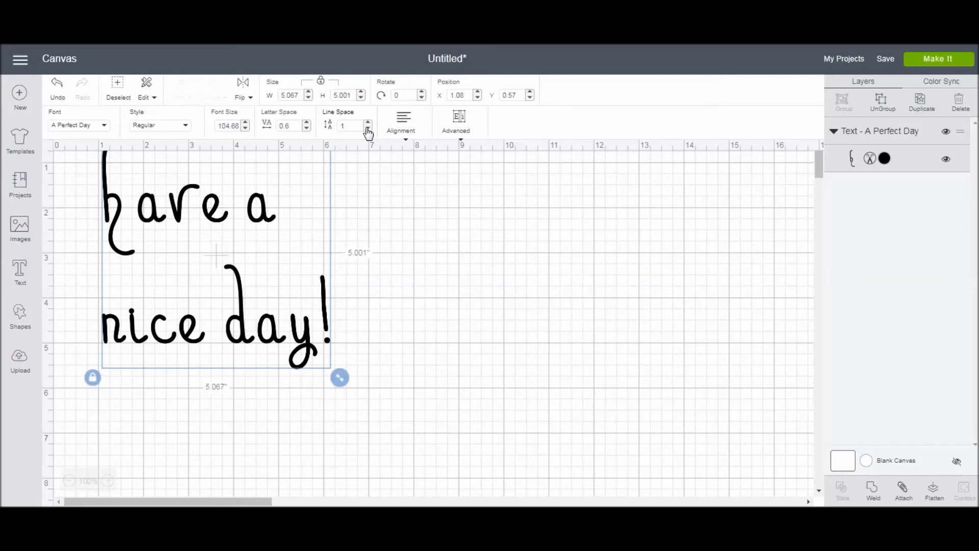
pyautogui.click(368, 129)
pyautogui.click(368, 129)
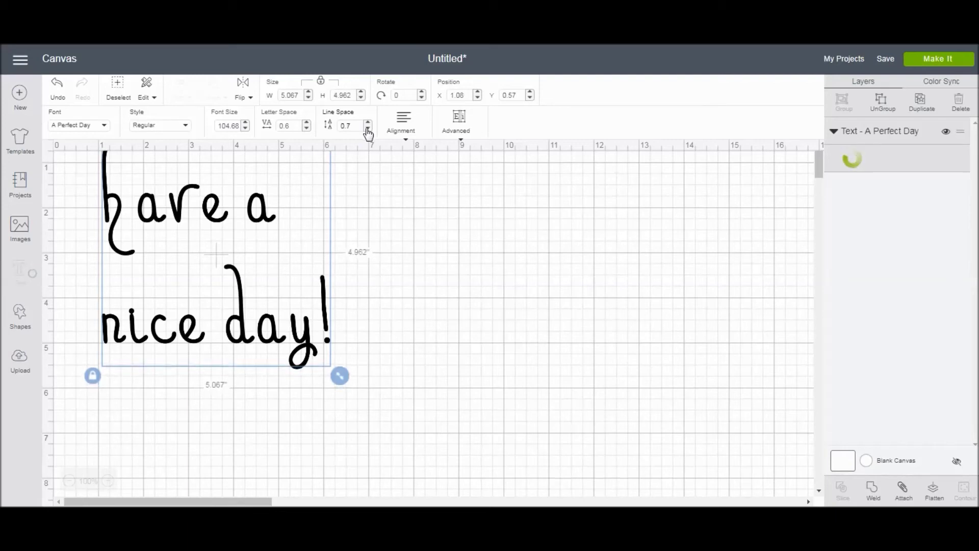
pyautogui.click(368, 129)
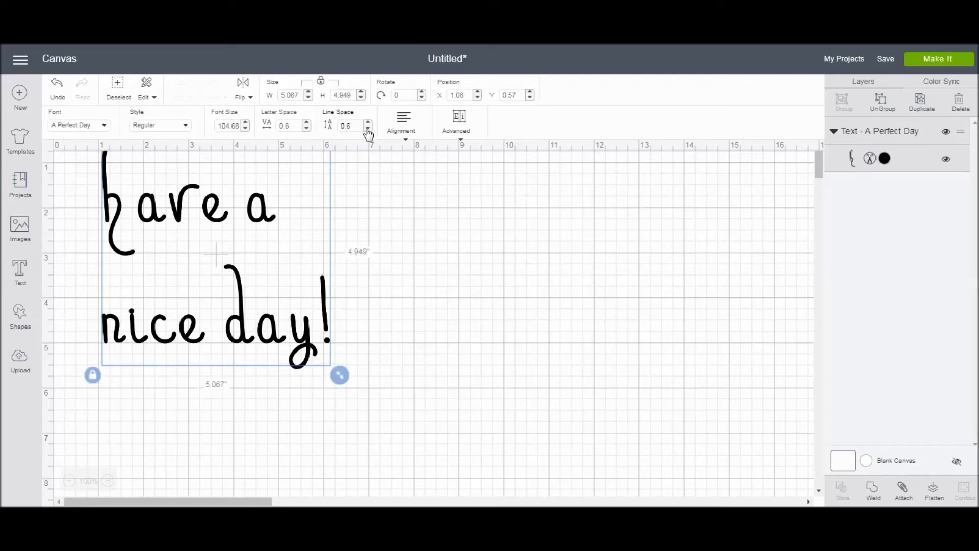
pyautogui.click(368, 129)
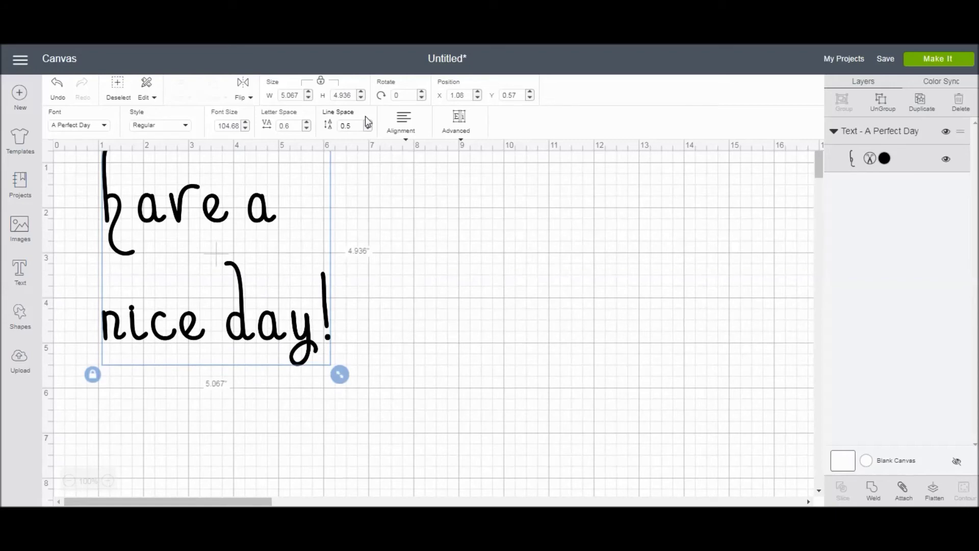
# Set the text alignment to Center so both lines are centred
pyautogui.click(404, 133)
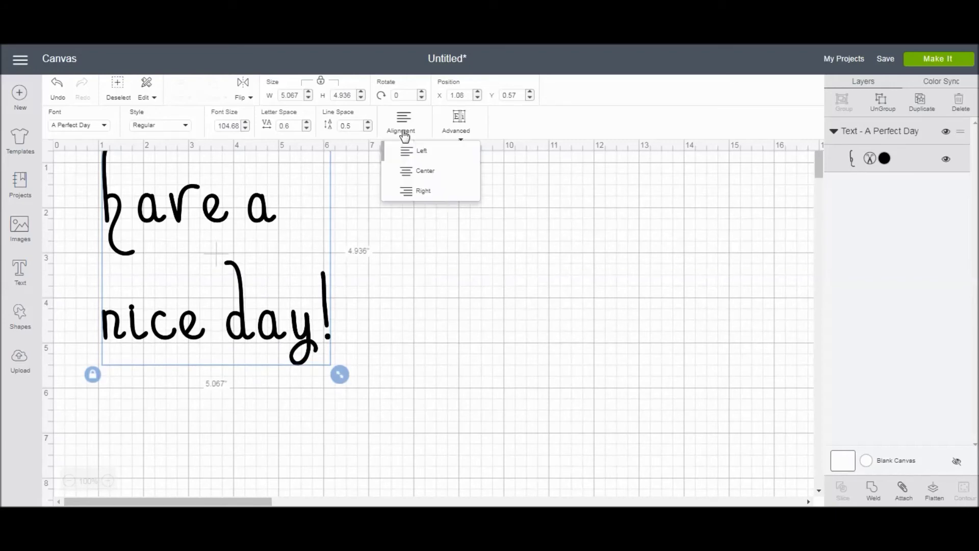
pyautogui.click(422, 178)
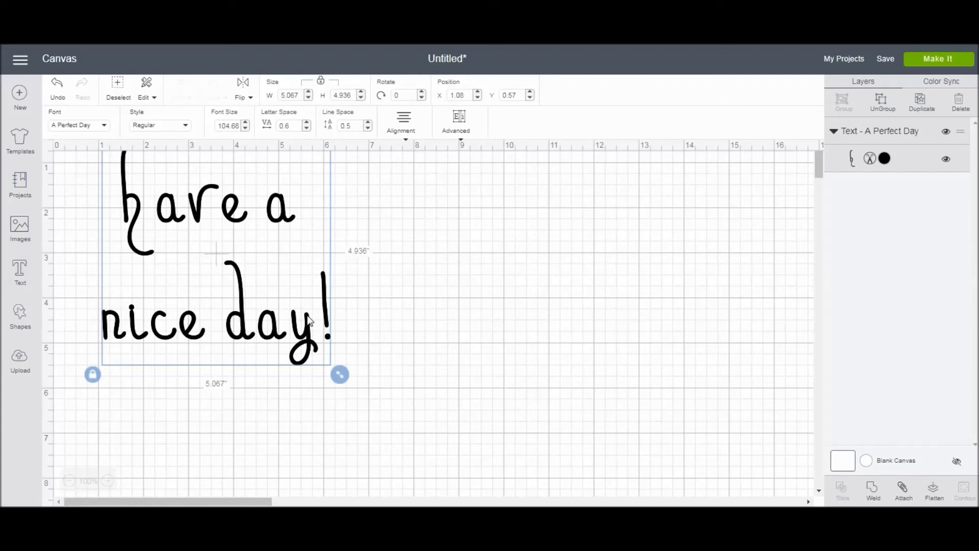
# Nudge the 'have a nice day!' text slightly right and down on the canvas
pyautogui.click(463, 134)
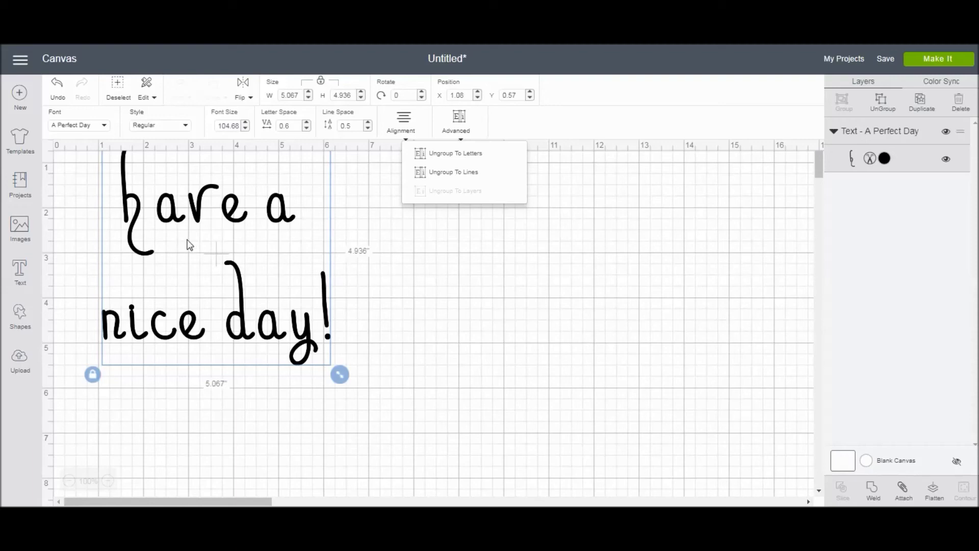
pyautogui.moveTo(186, 239); pyautogui.dragTo(270, 260)
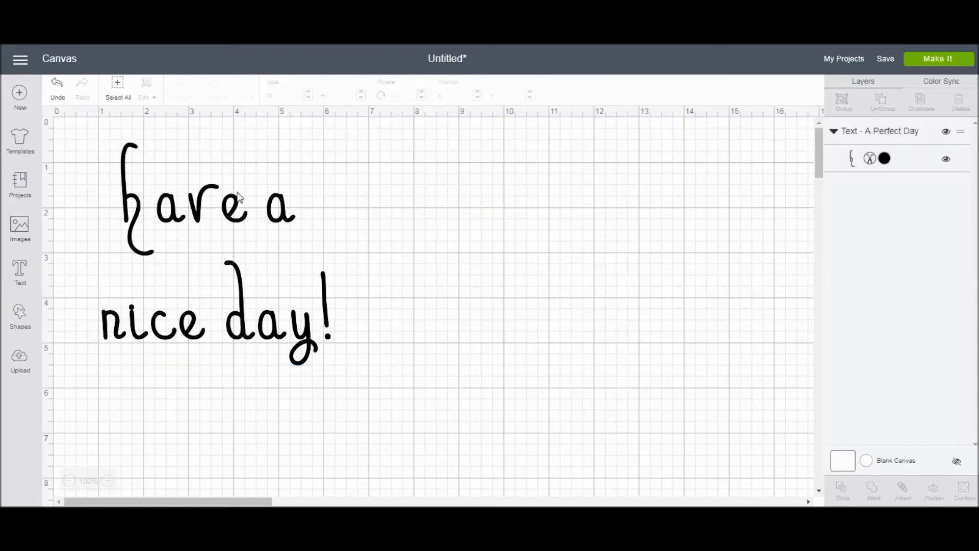
pyautogui.click(159, 208)
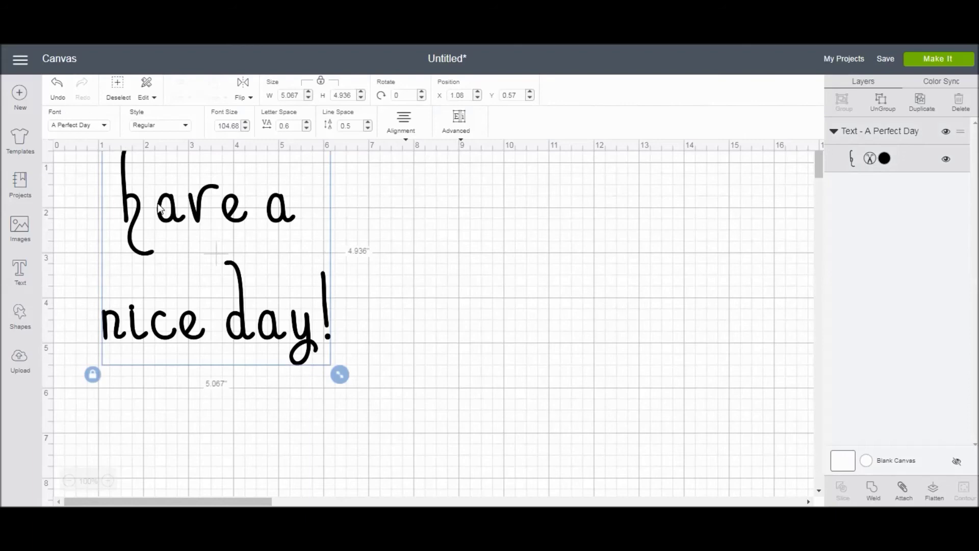
pyautogui.moveTo(163, 211)
pyautogui.mouseDown()
pyautogui.moveTo(269, 263)
pyautogui.moveTo(195, 235)
pyautogui.moveTo(178, 217)
pyautogui.mouseUp()
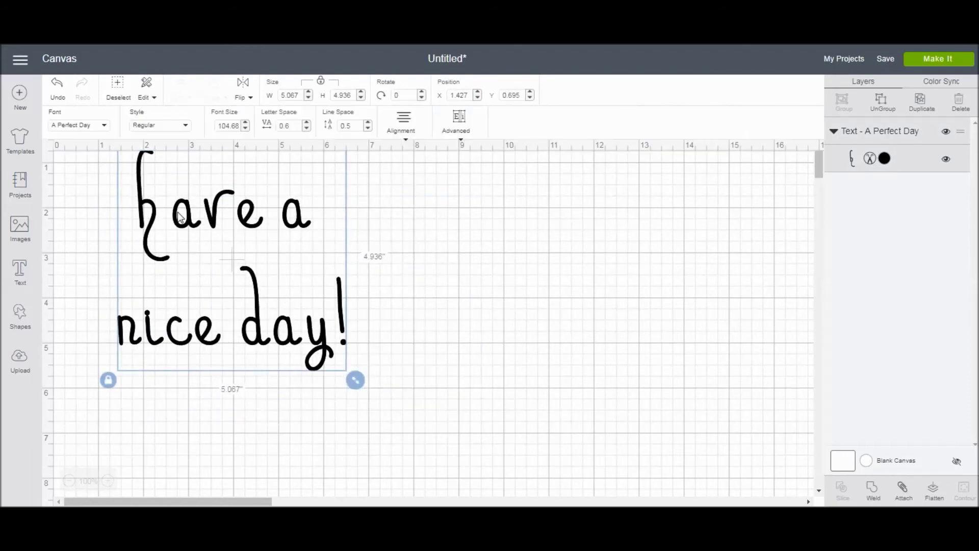
pyautogui.click(461, 142)
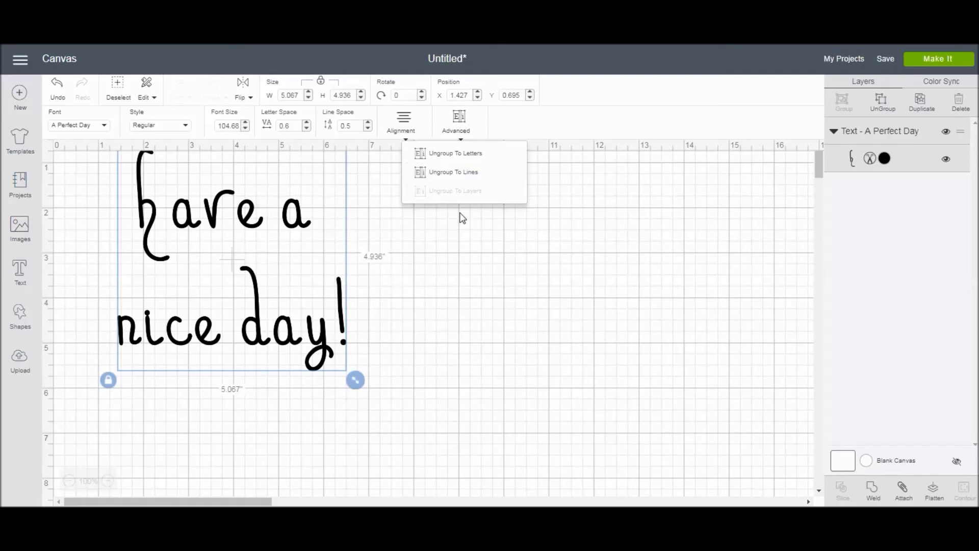
# Ungroup the text to lines, giving separate 'have a' and 'nice day!' layers
pyautogui.click(443, 174)
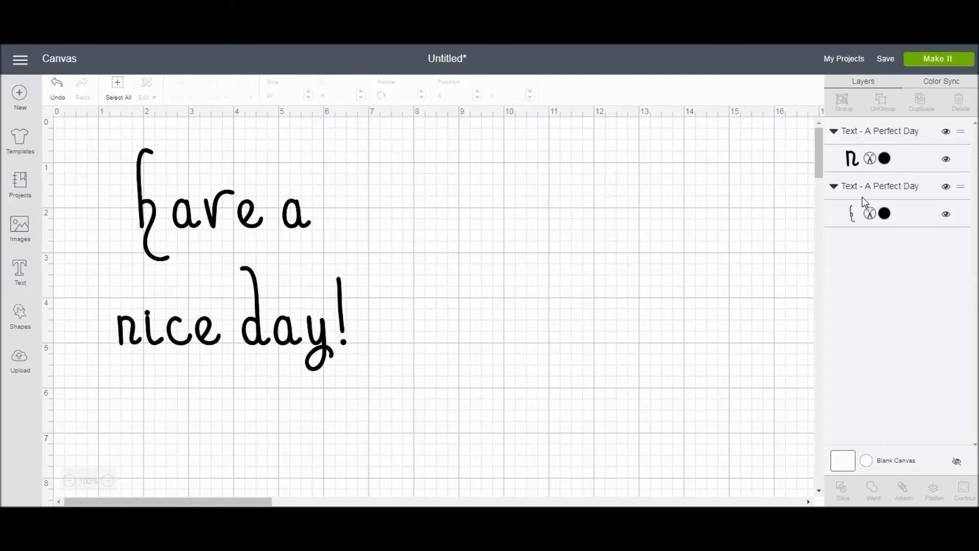
pyautogui.click(868, 135)
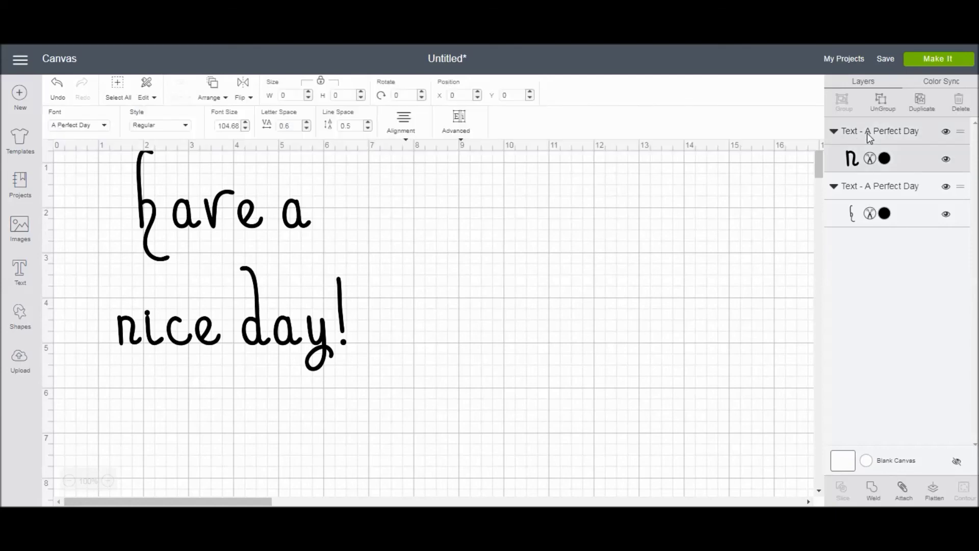
# Place 'nice day!' staggered just under 'have a', at position 3.371, 2.008
pyautogui.click(853, 198)
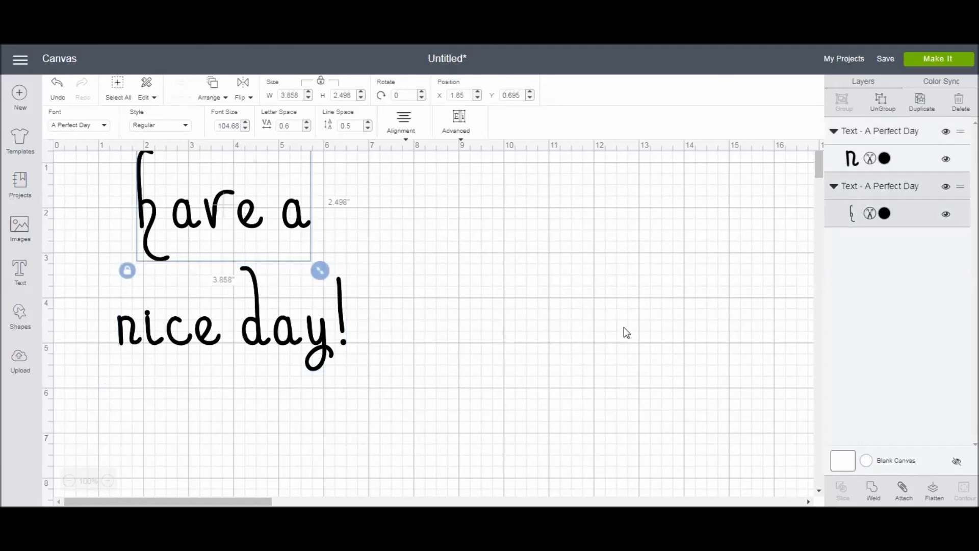
pyautogui.click(285, 340)
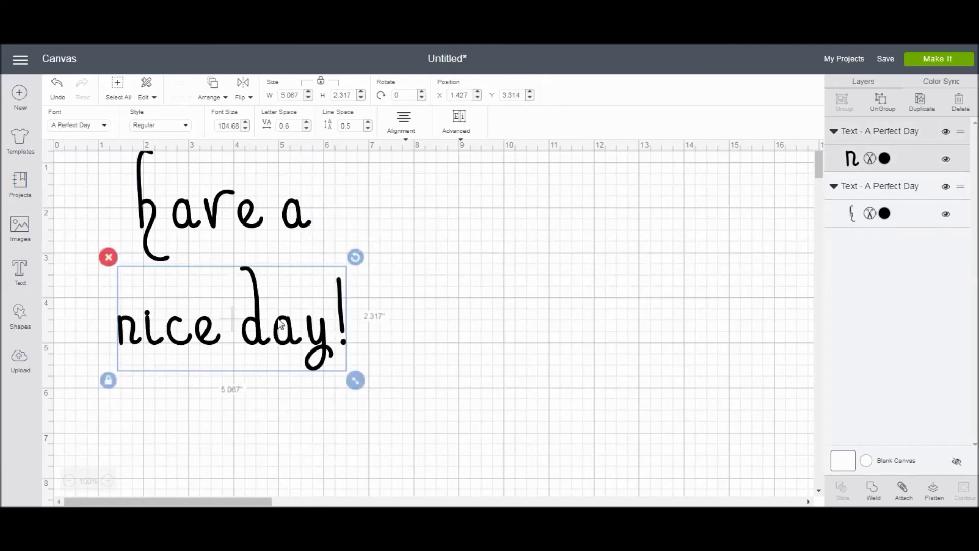
pyautogui.moveTo(273, 320); pyautogui.dragTo(414, 264)
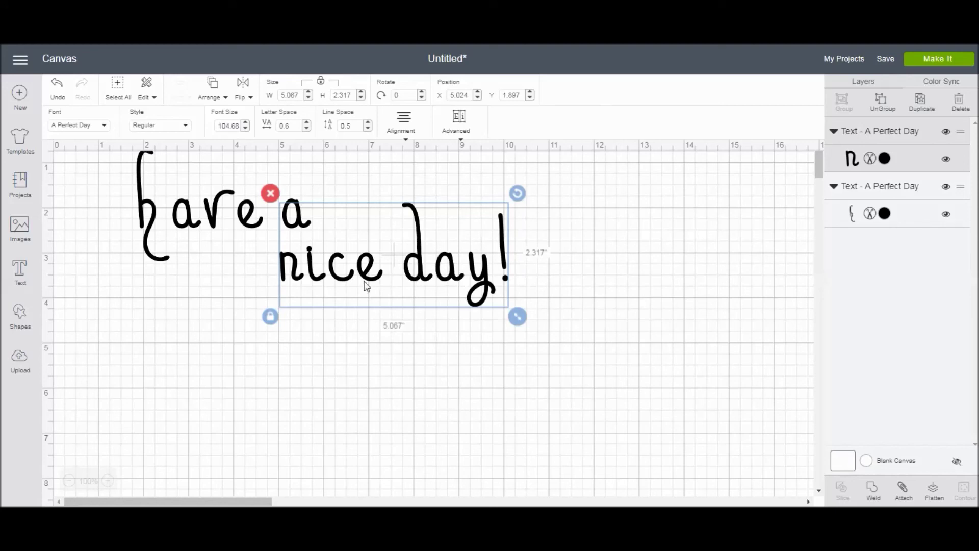
pyautogui.moveTo(433, 270); pyautogui.dragTo(350, 290)
pyautogui.click(350, 290)
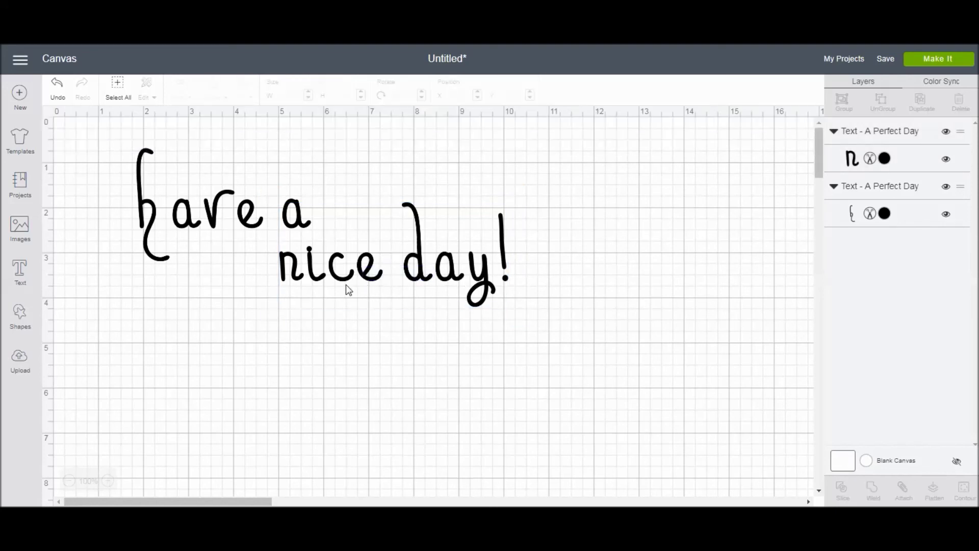
pyautogui.click(334, 273)
pyautogui.moveTo(327, 273); pyautogui.dragTo(257, 278)
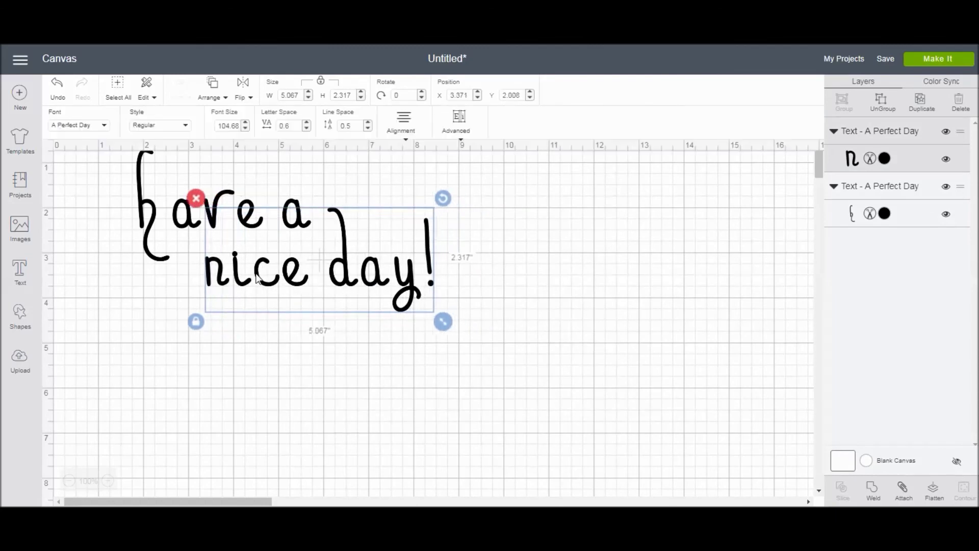
# Use Ungroup To Letters to split 'nice day!' into single-letter layers, then select the '!' layer
pyautogui.click(459, 144)
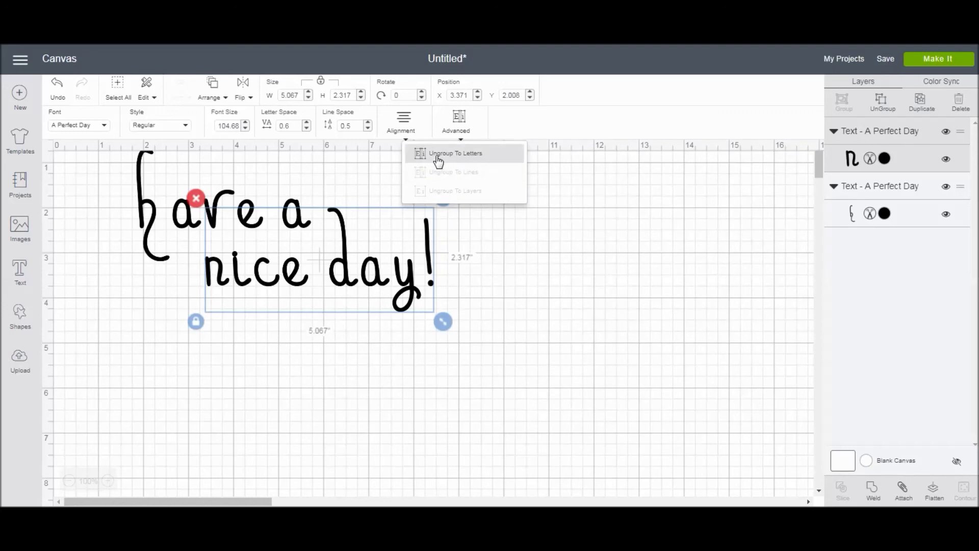
pyautogui.click(437, 160)
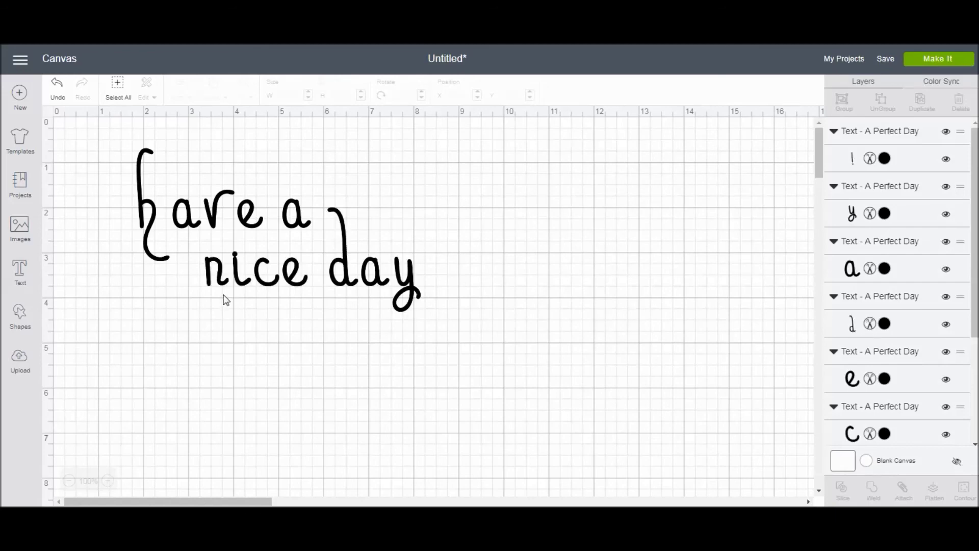
pyautogui.click(858, 147)
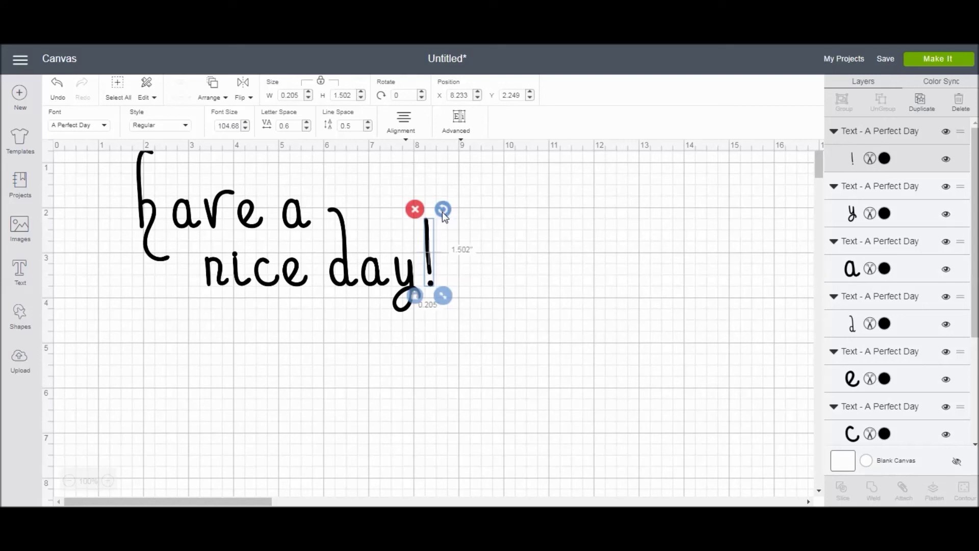
# Rotate the '!' slightly to a 1.12° tilt
pyautogui.moveTo(442, 211)
pyautogui.mouseDown()
pyautogui.moveTo(459, 222)
pyautogui.moveTo(492, 301)
pyautogui.moveTo(462, 221)
pyautogui.moveTo(433, 211)
pyautogui.moveTo(444, 206)
pyautogui.mouseUp()
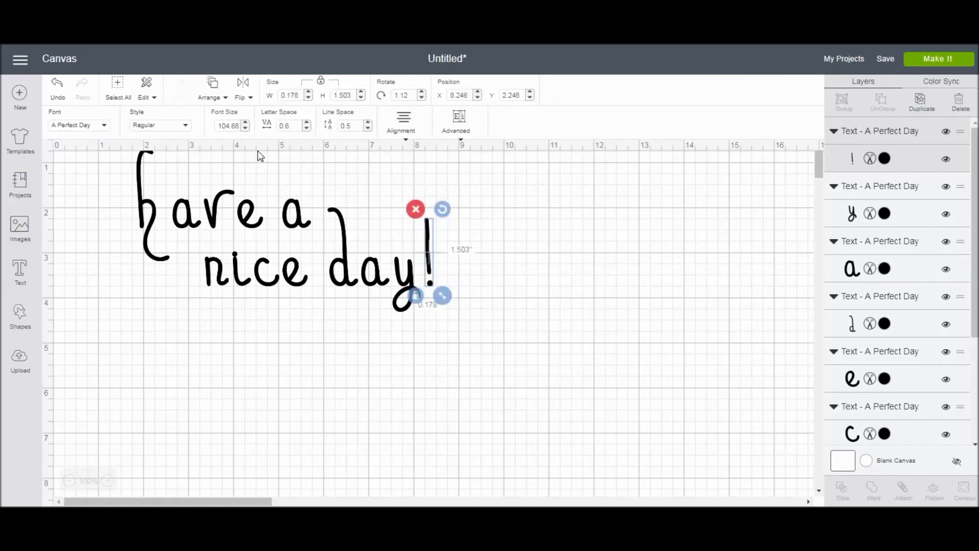